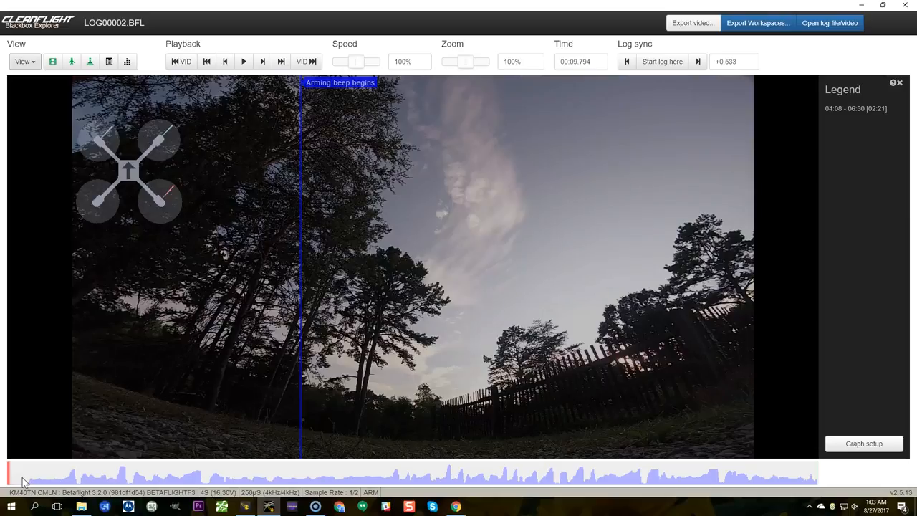
- Review the logged PID settings and controller list in the log header, then close it unchanged
{"action": "left_click", "coordinate": [24, 482]}
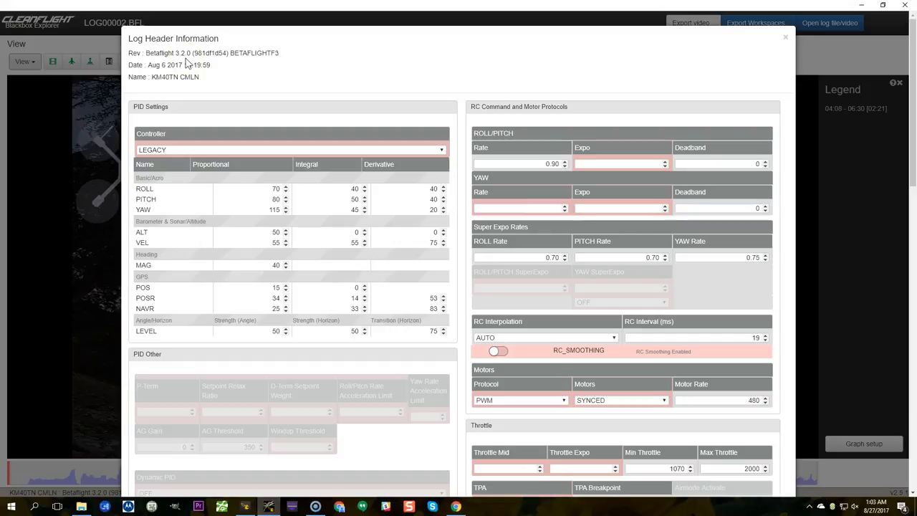
{"action": "left_click", "coordinate": [170, 151]}
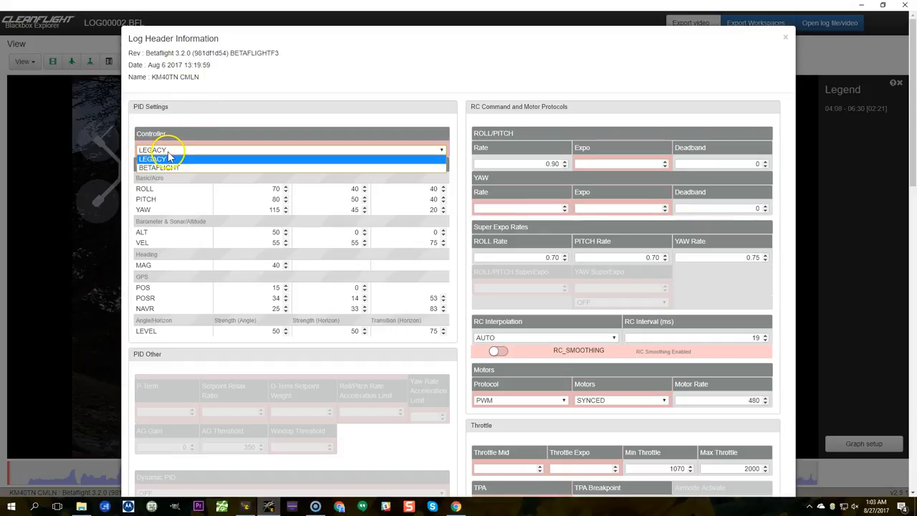
{"action": "left_click", "coordinate": [240, 131]}
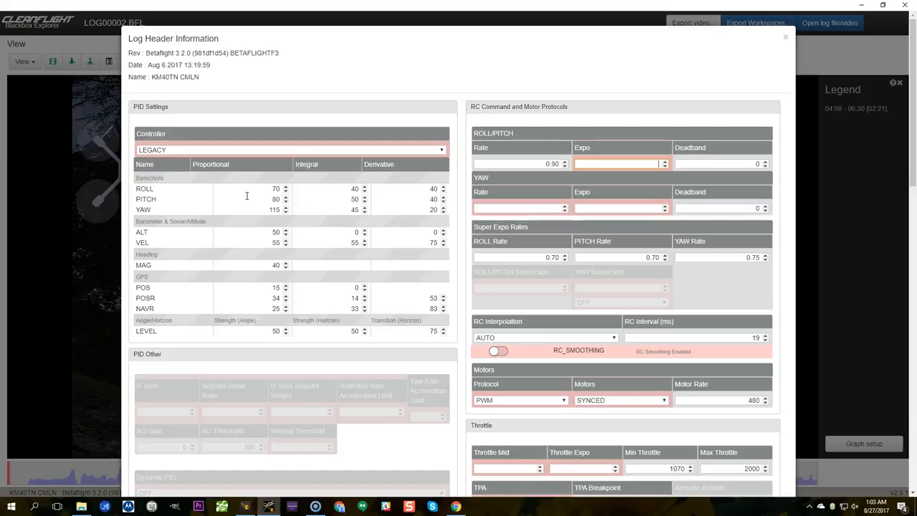
{"action": "left_click", "coordinate": [785, 40]}
- Play the flight from the start and stop at about 00:25.9 along the fence, glancing at the field table
{"action": "left_click", "coordinate": [78, 476]}
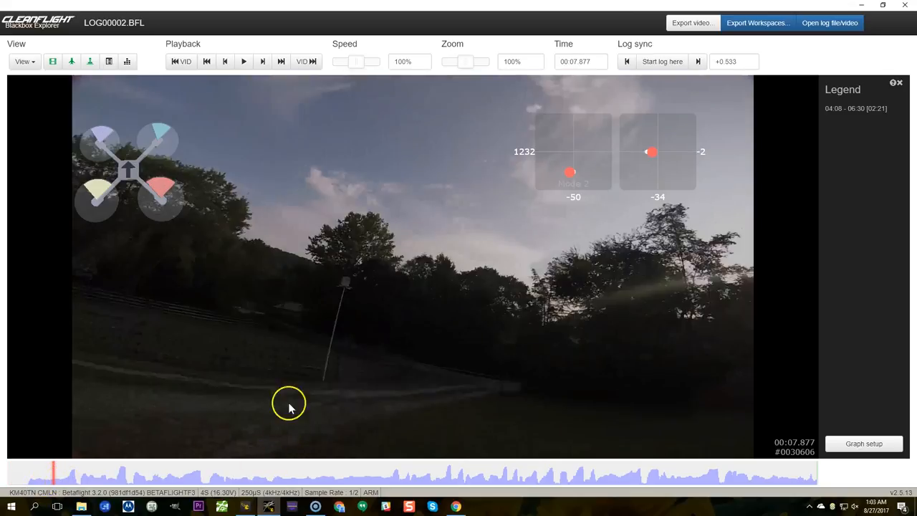
{"action": "key", "text": "space"}
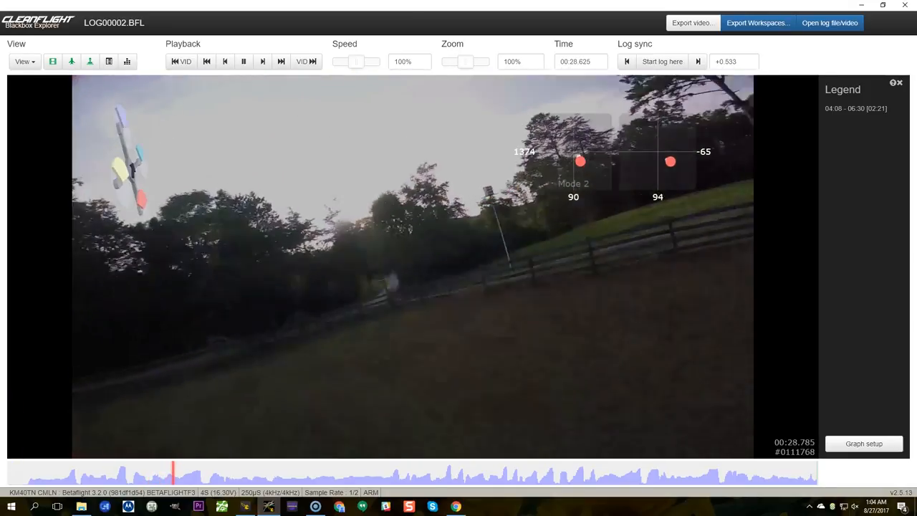
{"action": "left_click_drag", "start_coordinate": [123, 469], "coordinate": [148, 477]}
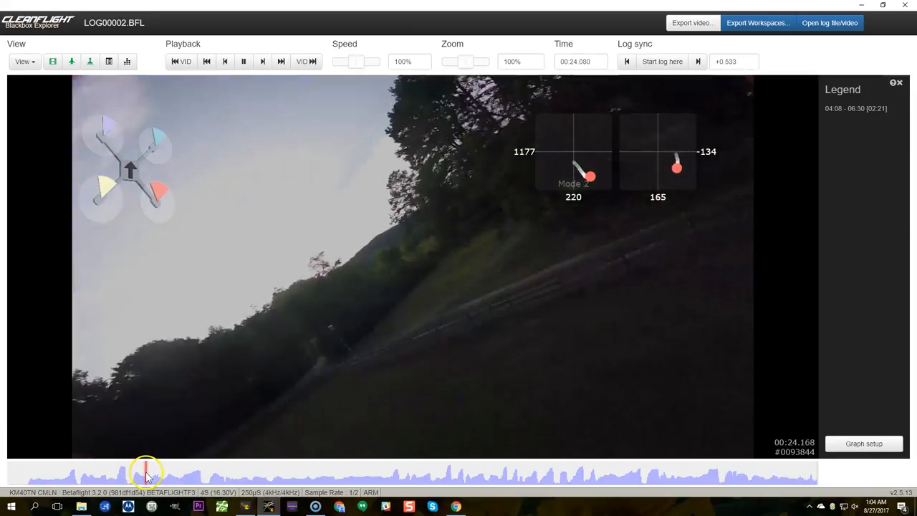
{"action": "key", "text": "space"}
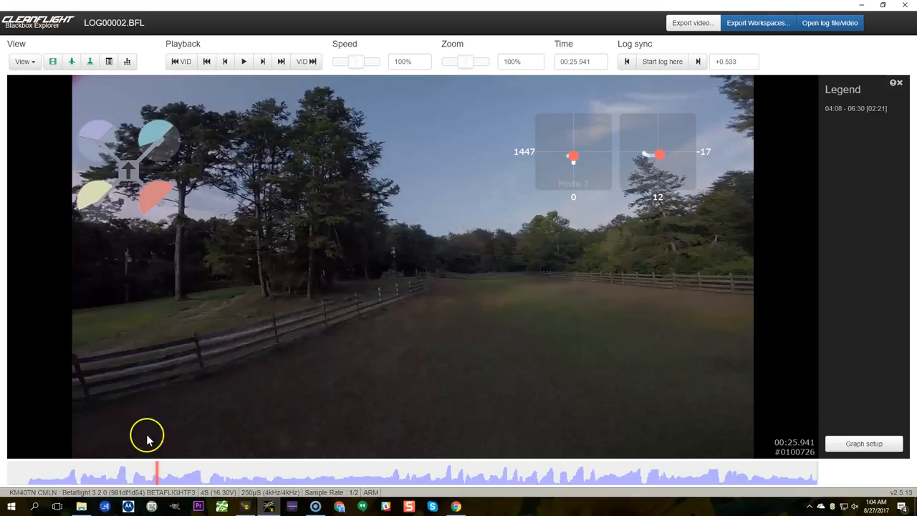
{"action": "left_click", "coordinate": [153, 476]}
{"action": "key", "text": "space"}
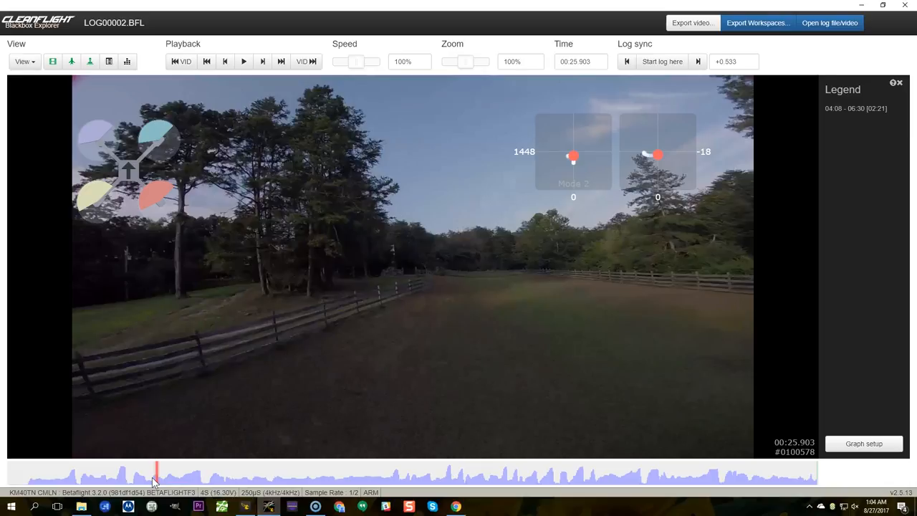
{"action": "key", "text": "t"}
{"action": "key", "text": "t"}
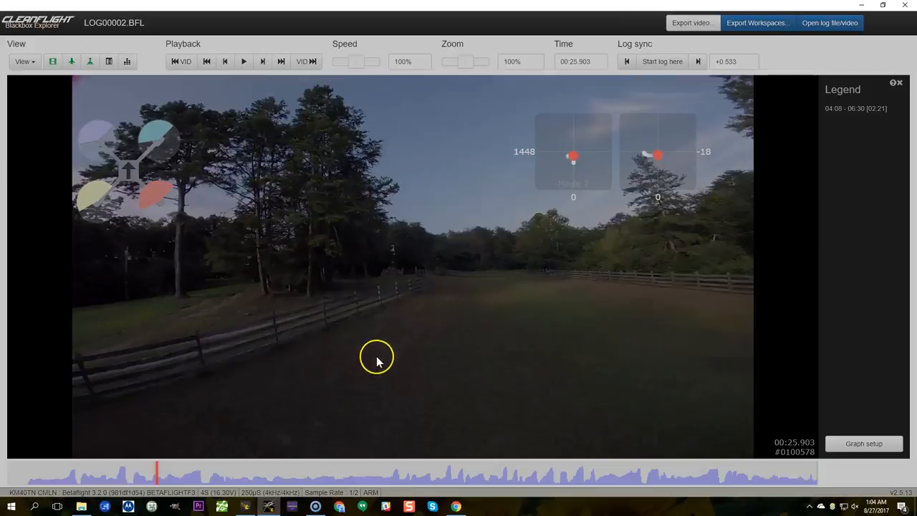
{"action": "key", "text": "h"}
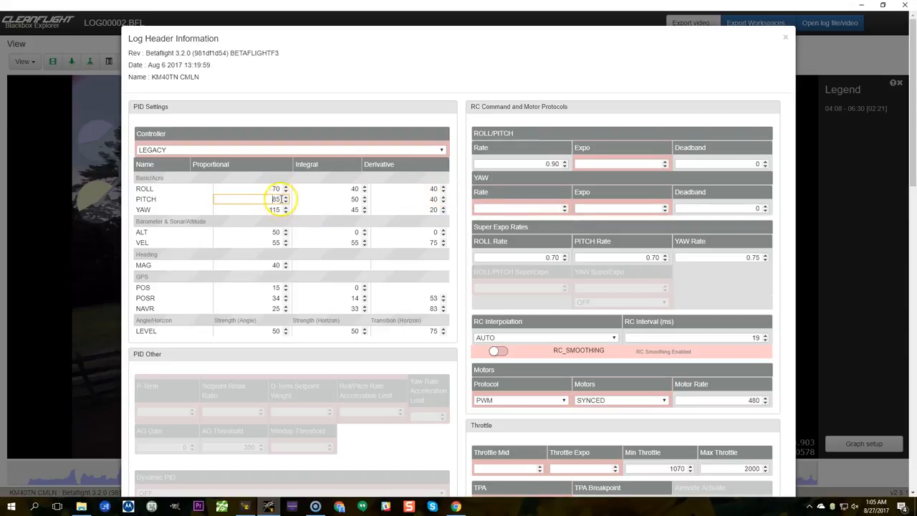
- Add a custom graph plotting the PID_P field and save the graph setup
{"action": "left_click", "coordinate": [784, 41]}
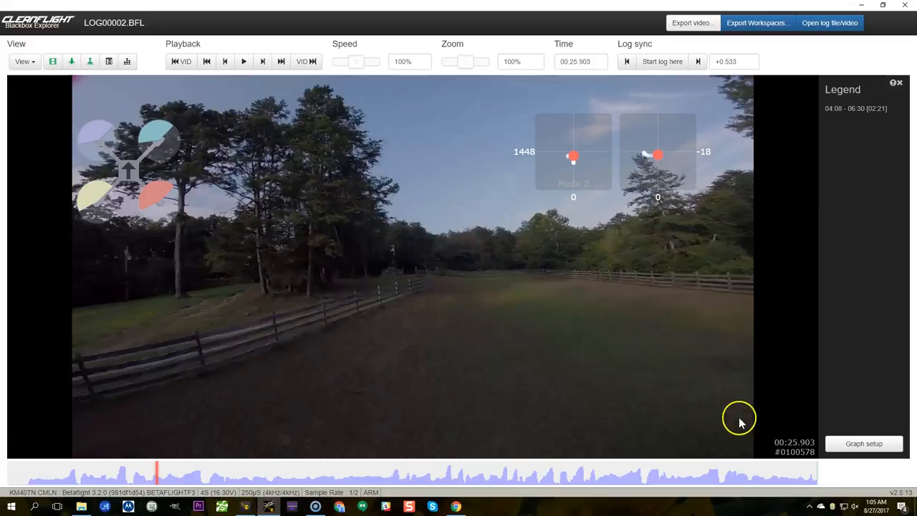
{"action": "left_click", "coordinate": [840, 444]}
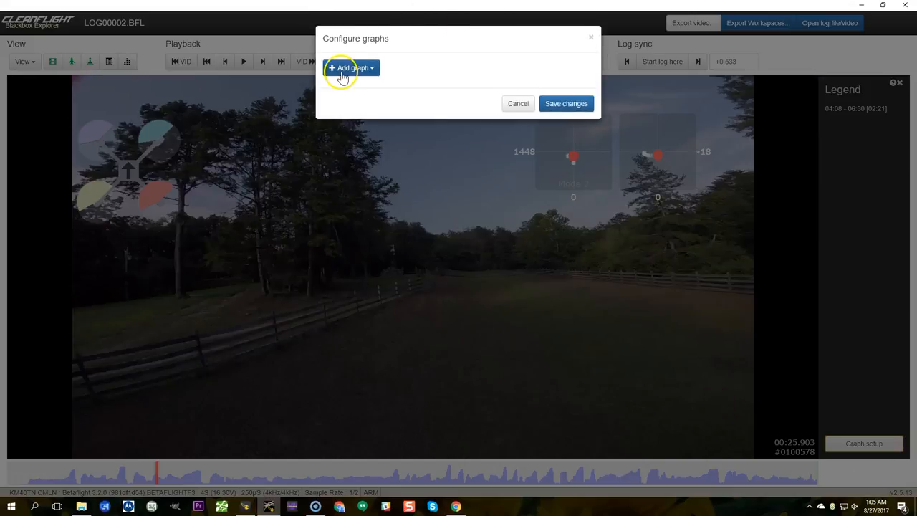
{"action": "left_click", "coordinate": [344, 71]}
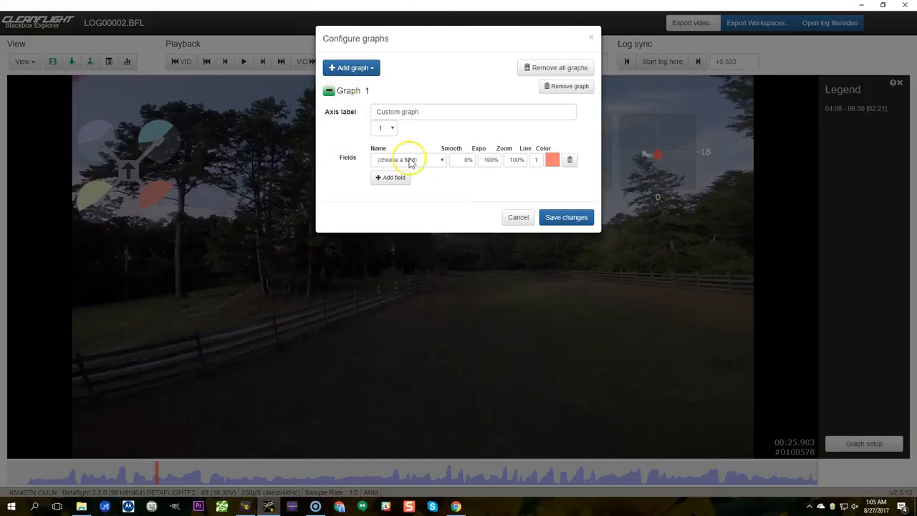
{"action": "left_click", "coordinate": [351, 89]}
{"action": "left_click", "coordinate": [398, 160]}
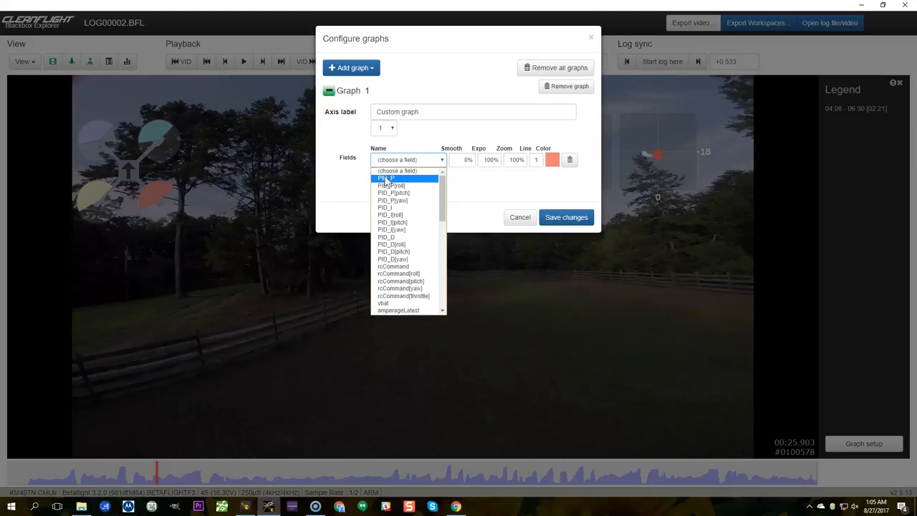
{"action": "left_click", "coordinate": [386, 179]}
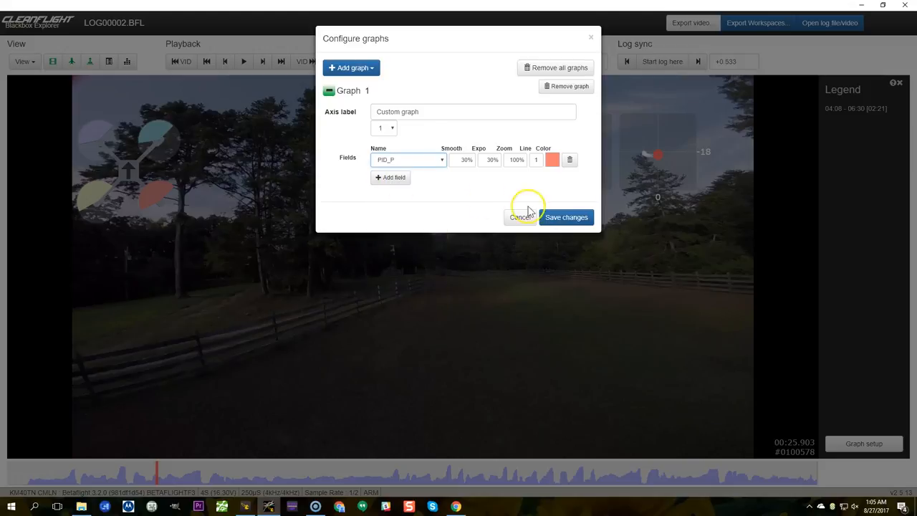
{"action": "left_click", "coordinate": [566, 217]}
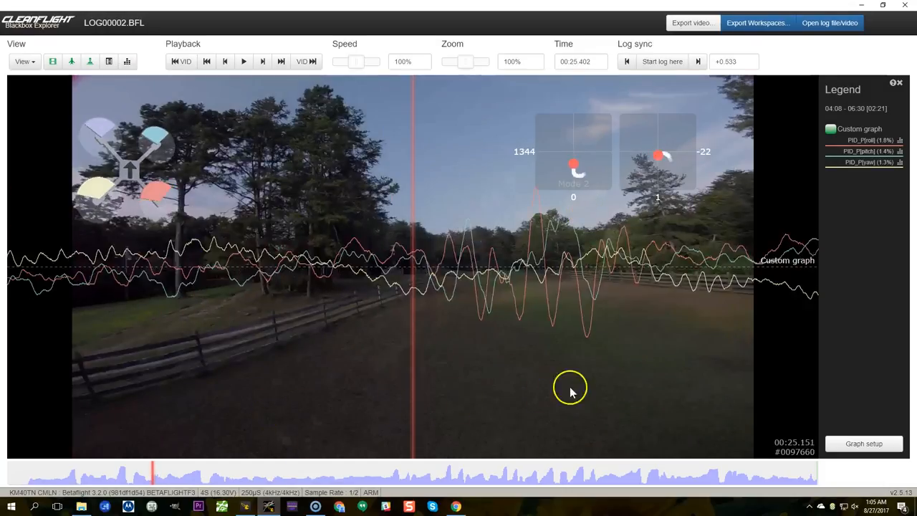
{"action": "key", "text": "space"}
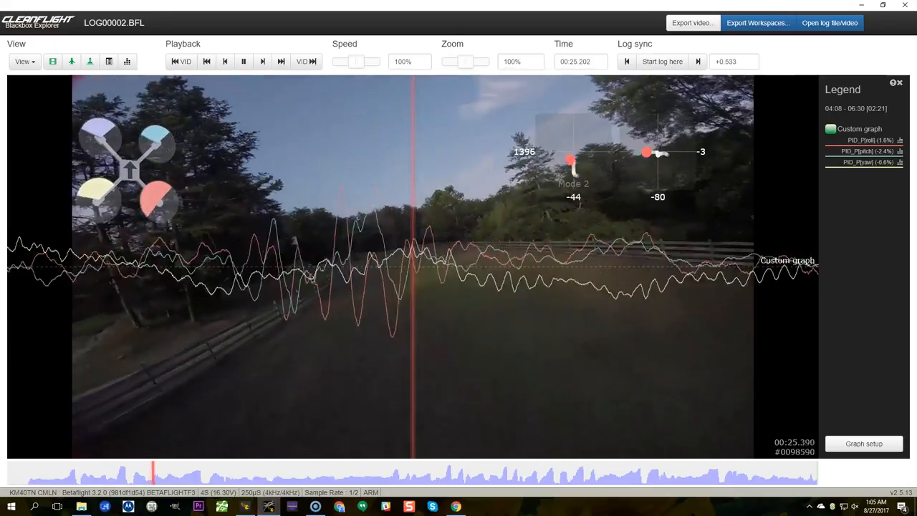
{"action": "key", "text": "space"}
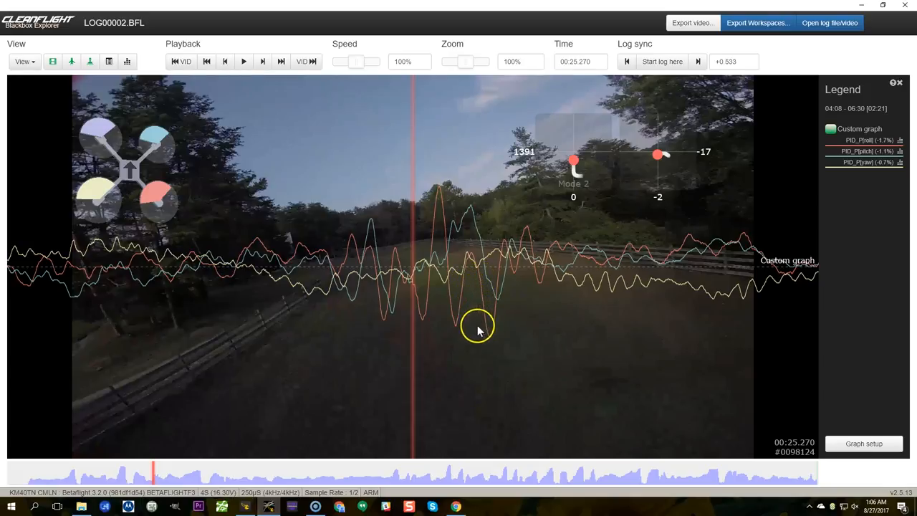
- Play from about 00:11.8 and scrub the graph to settle near 00:14.2 on the oscillating PID_P traces
{"action": "left_click", "coordinate": [75, 475]}
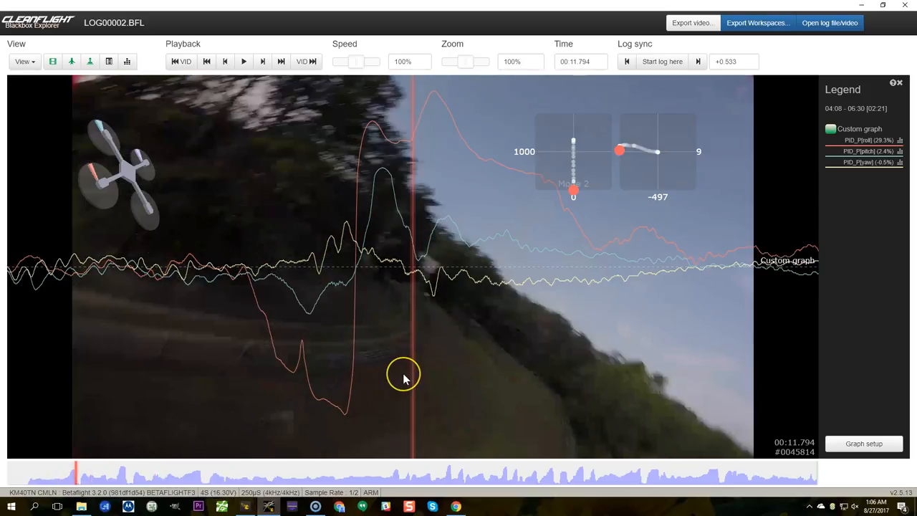
{"action": "key", "text": "space"}
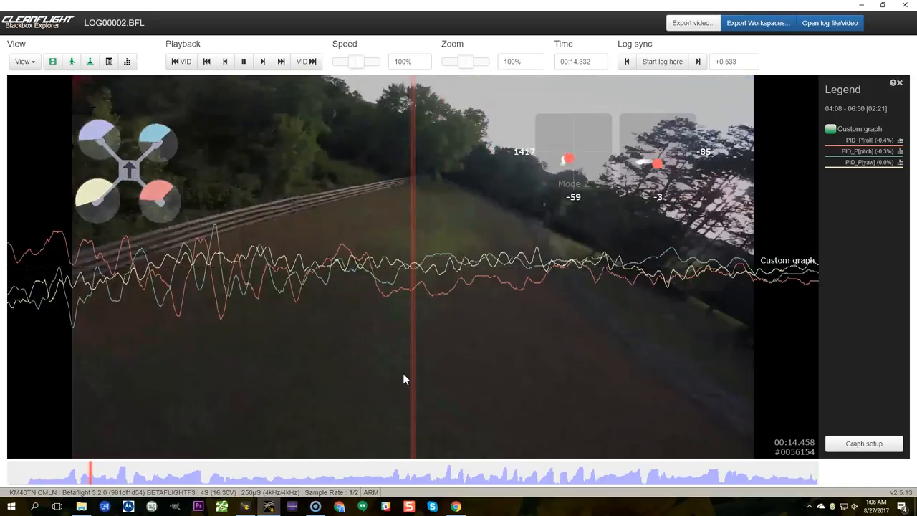
{"action": "key", "text": "space"}
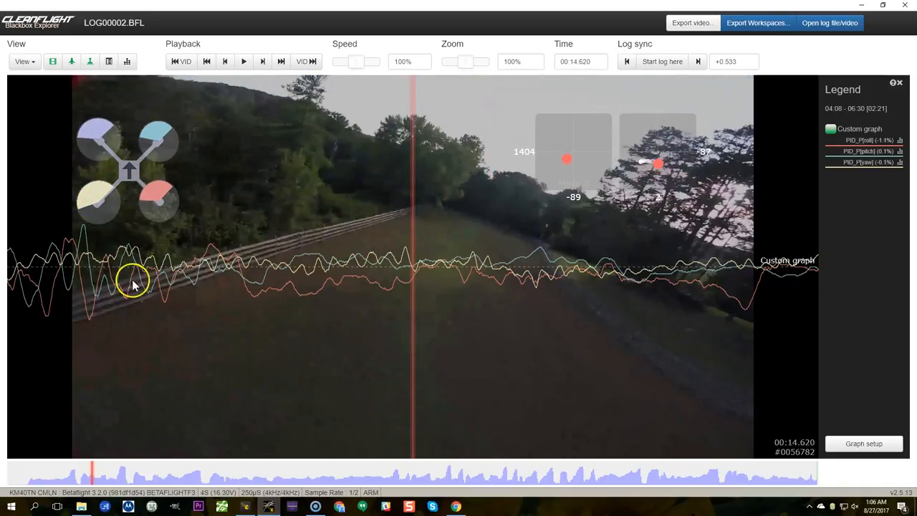
{"action": "left_click_drag", "start_coordinate": [169, 283], "coordinate": [301, 228]}
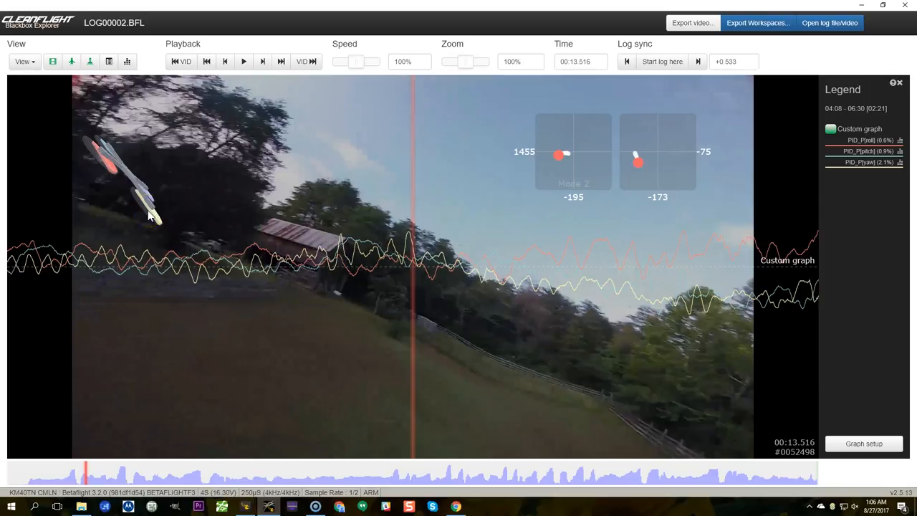
{"action": "key", "text": "space"}
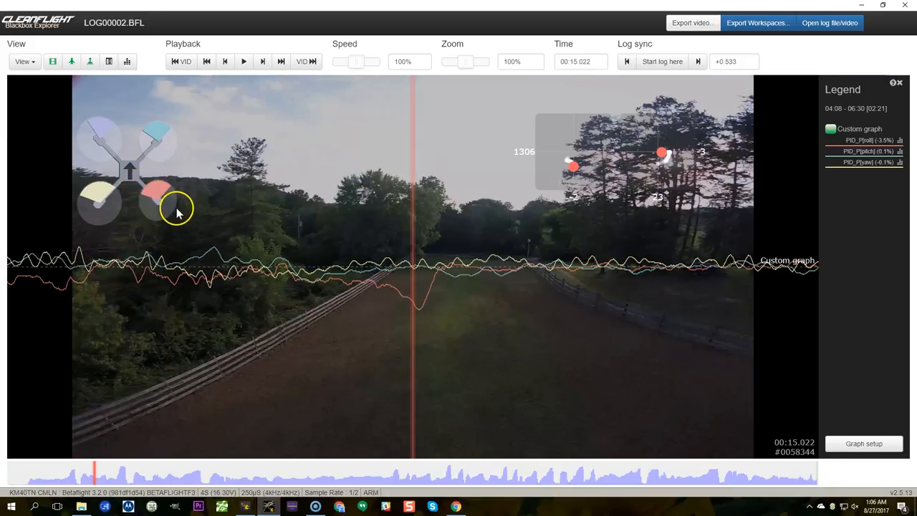
{"action": "left_click_drag", "start_coordinate": [212, 230], "coordinate": [648, 227]}
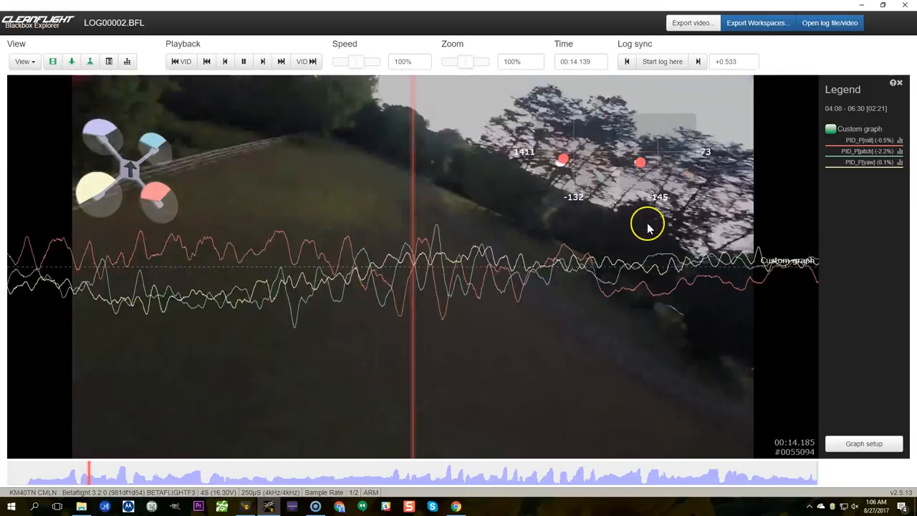
{"action": "left_click_drag", "start_coordinate": [246, 349], "coordinate": [399, 371]}
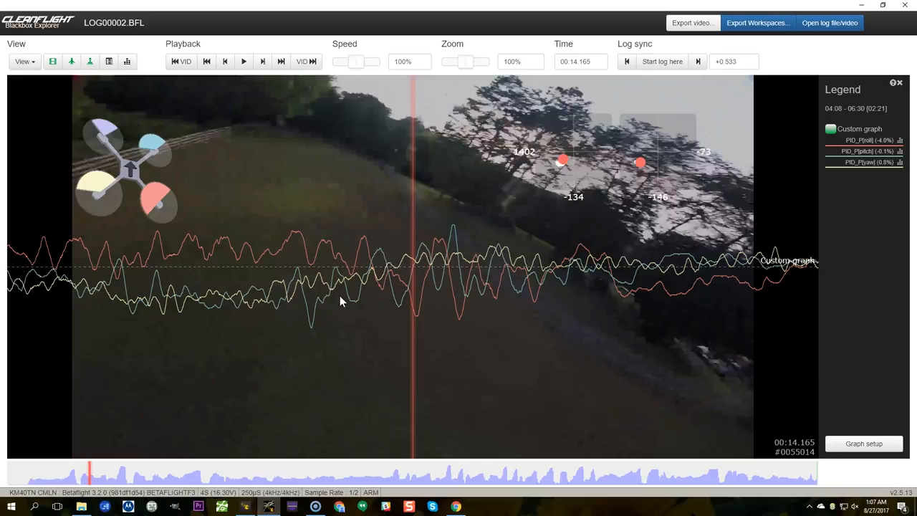
- Scrub around 33–38 seconds and play through the prop-wash moment near 00:38
{"action": "left_click", "coordinate": [197, 475]}
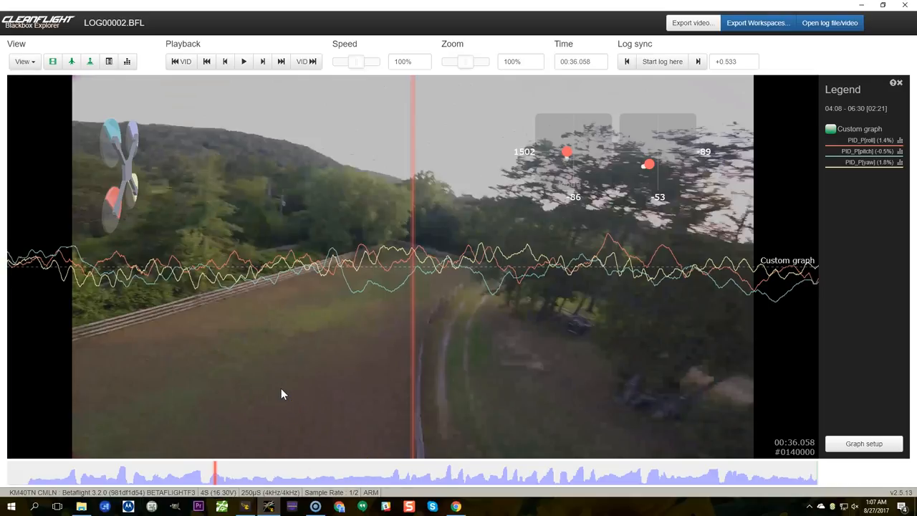
{"action": "left_click_drag", "start_coordinate": [435, 384], "coordinate": [813, 358]}
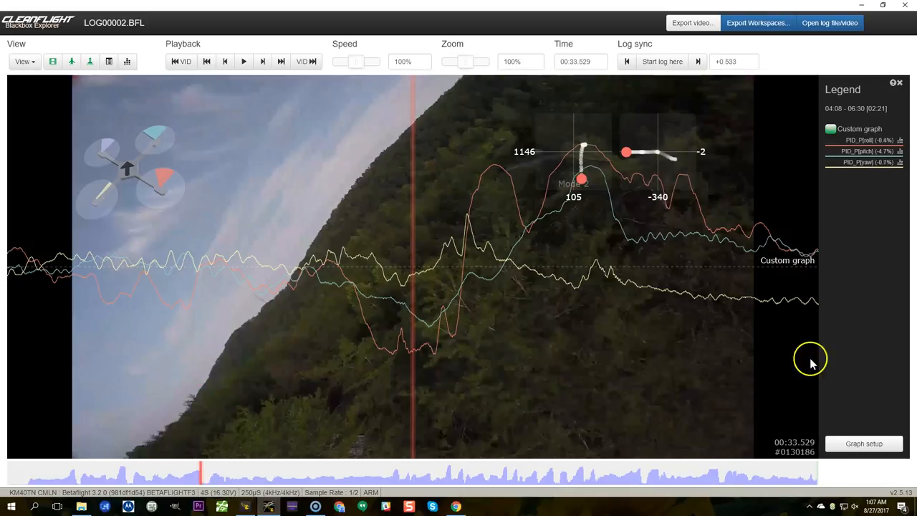
{"action": "left_click_drag", "start_coordinate": [379, 368], "coordinate": [697, 369]}
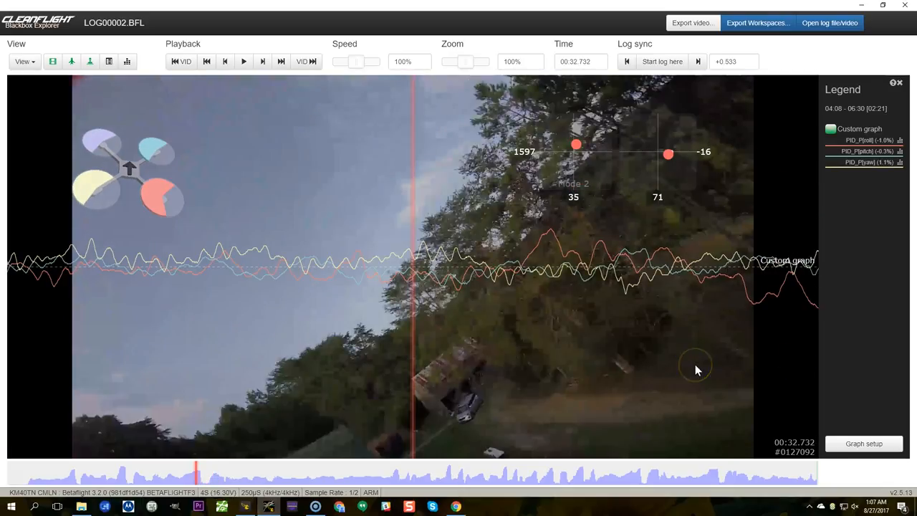
{"action": "key", "text": "space"}
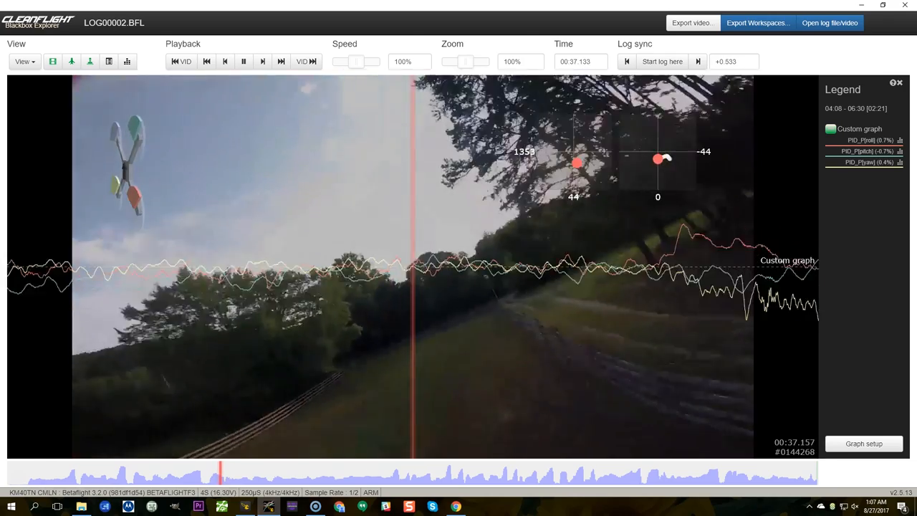
{"action": "key", "text": "space"}
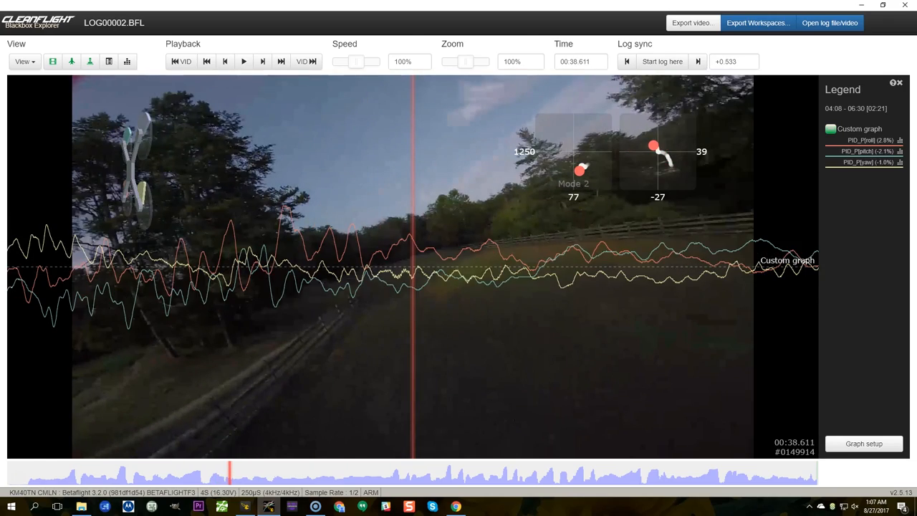
{"action": "left_click_drag", "start_coordinate": [276, 362], "coordinate": [513, 374]}
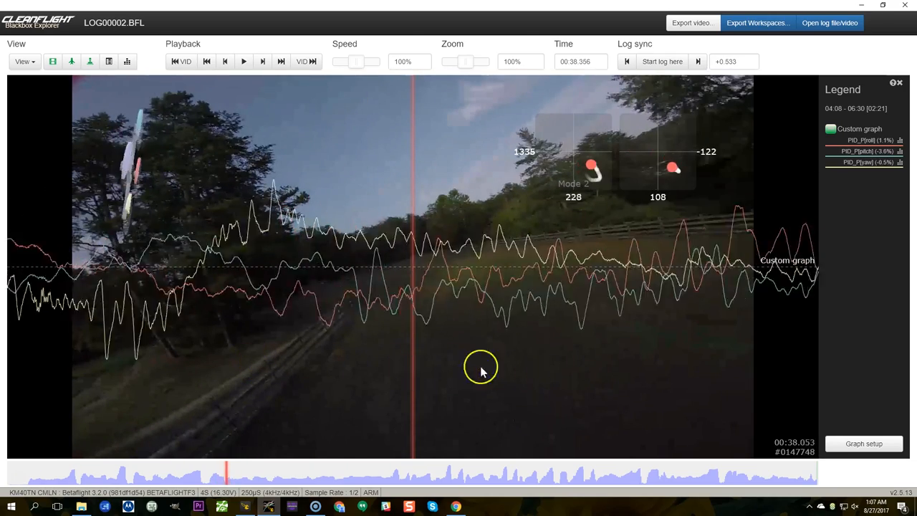
{"action": "key", "text": "space"}
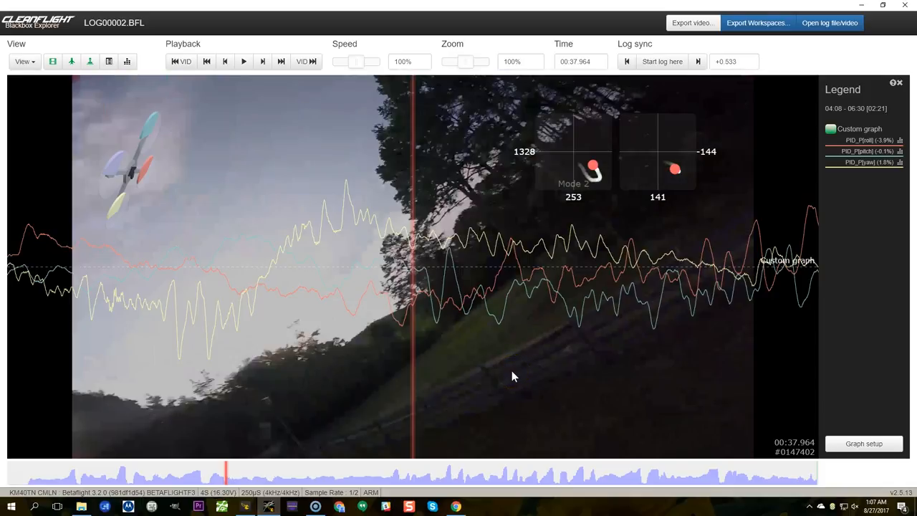
{"action": "left_click_drag", "start_coordinate": [409, 380], "coordinate": [344, 296]}
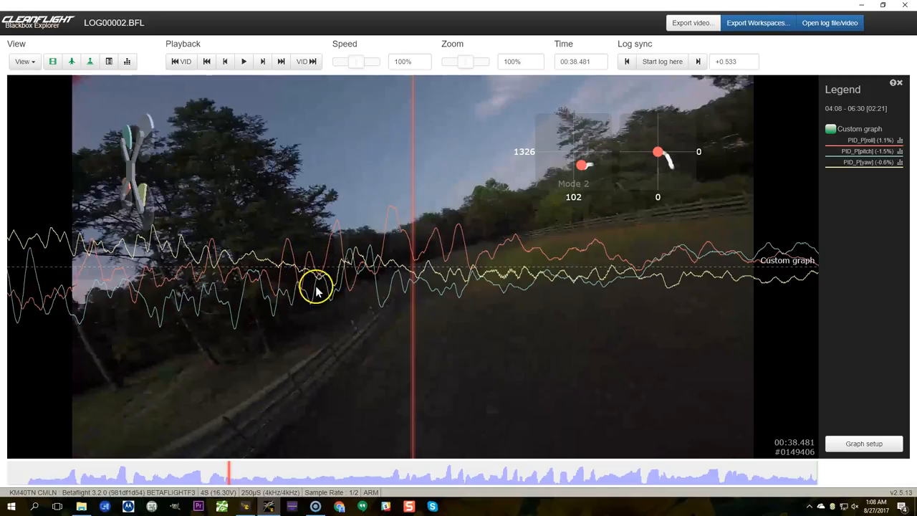
- Jump to about 01:08 and start playing the log and video from there
{"action": "left_click", "coordinate": [448, 308]}
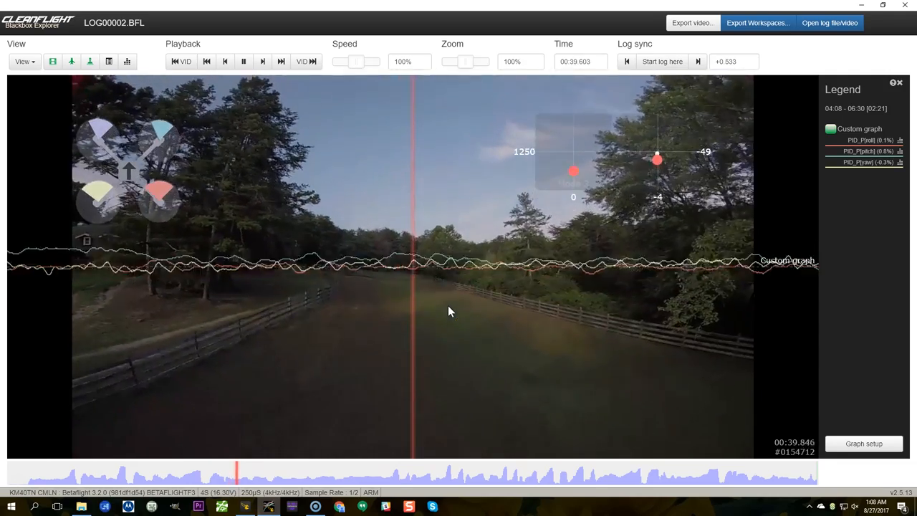
{"action": "key", "text": "space"}
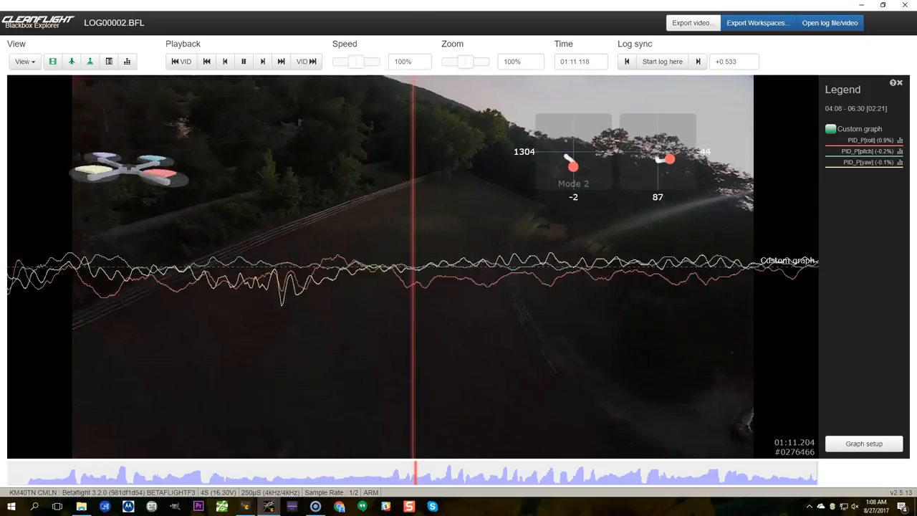
- Play and scrub around 01:10 to study the disturbance, pausing near 01:14.9
{"action": "key", "text": "space"}
{"action": "left_click", "coordinate": [621, 326]}
{"action": "key", "text": "space"}
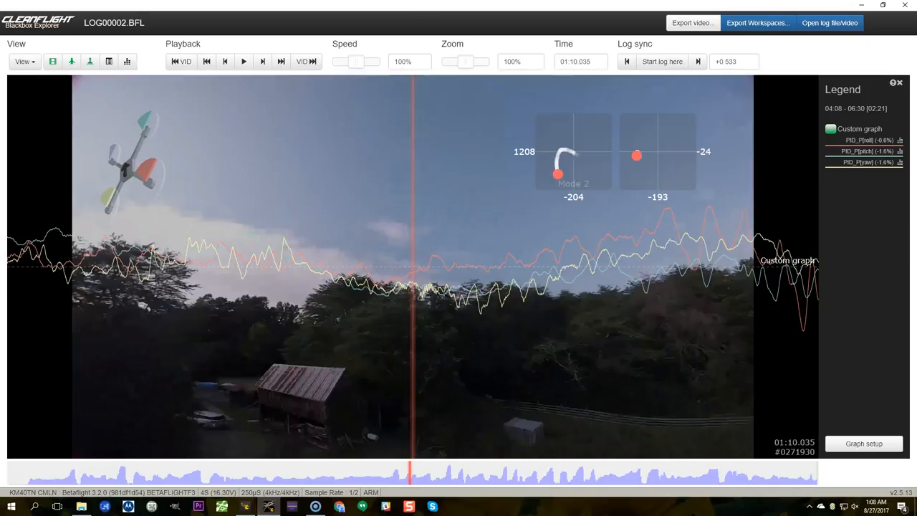
{"action": "key", "text": "space"}
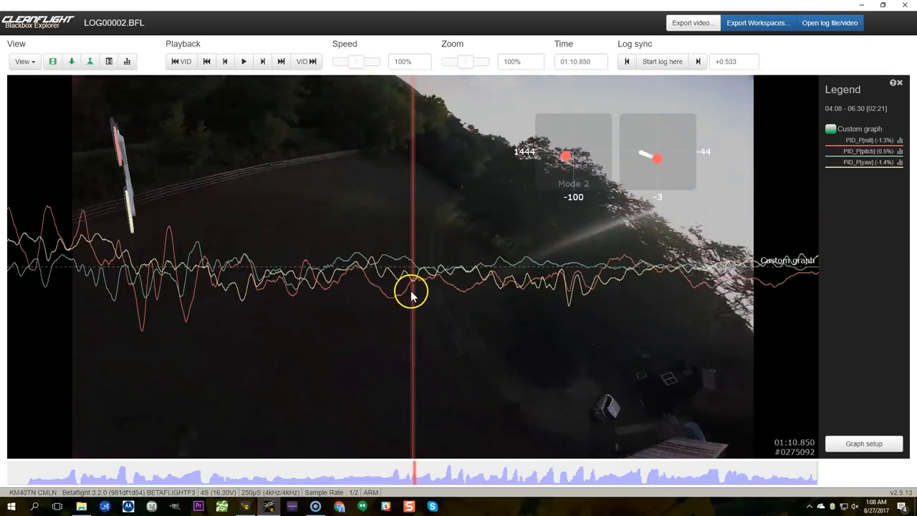
{"action": "left_click", "coordinate": [599, 301]}
{"action": "left_click_drag", "start_coordinate": [522, 305], "coordinate": [336, 315]}
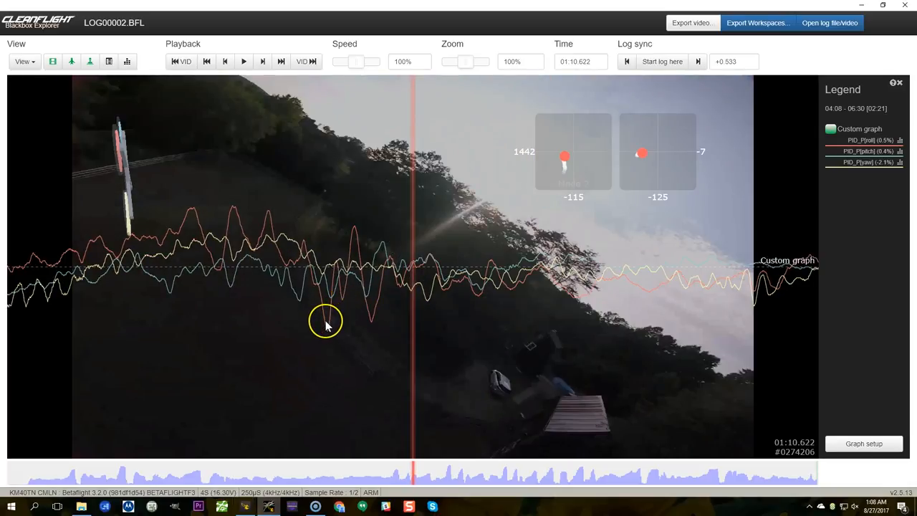
{"action": "key", "text": "space"}
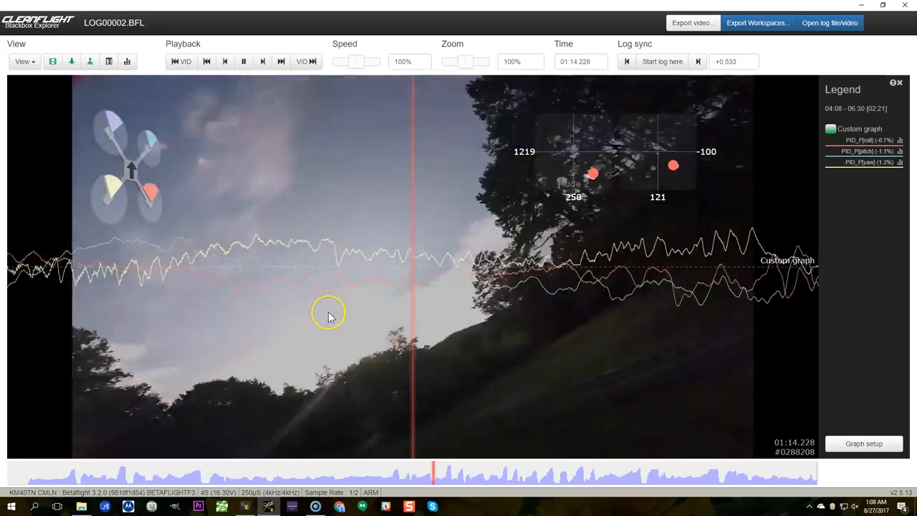
{"action": "key", "text": "space"}
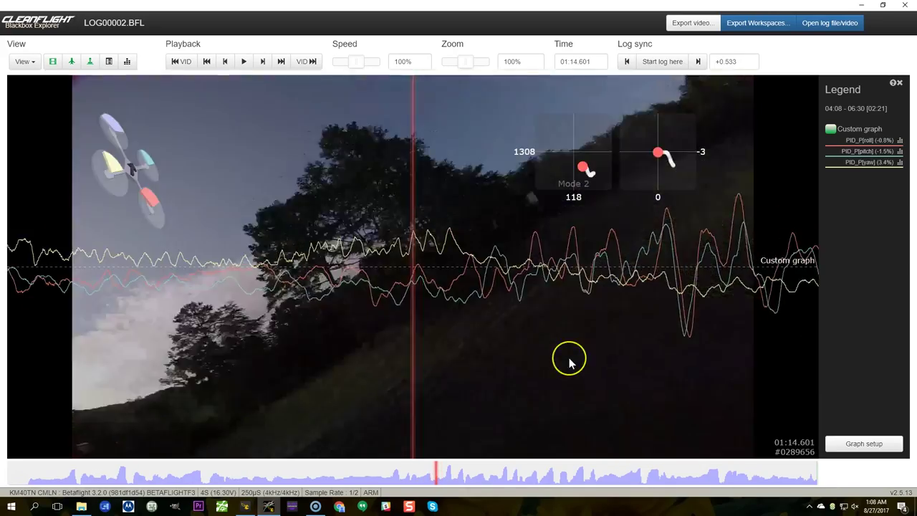
- Continue playback to 01:19.513 during the flip and bring up the log header information
{"action": "mouse_move", "coordinate": [480, 356]}
{"action": "left_mouse_down"}
{"action": "mouse_move", "coordinate": [428, 364]}
{"action": "mouse_move", "coordinate": [584, 351]}
{"action": "mouse_move", "coordinate": [396, 313]}
{"action": "left_mouse_up"}
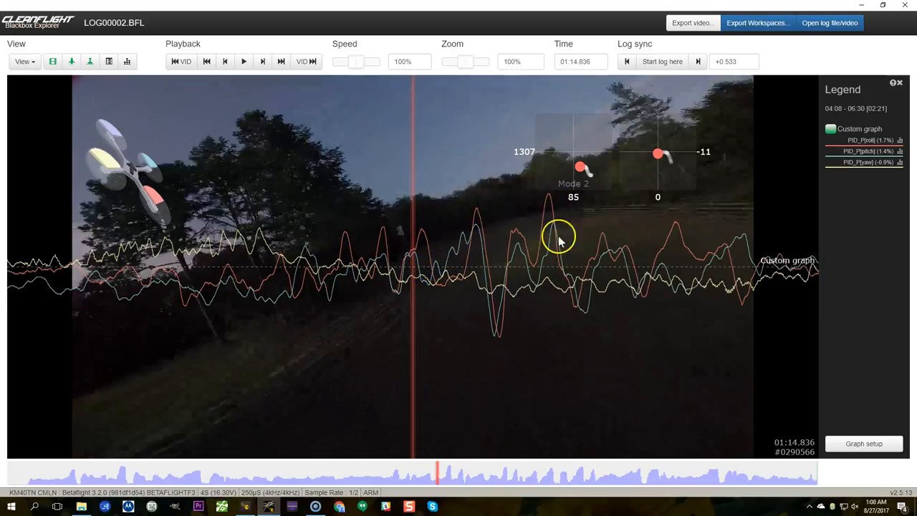
{"action": "key", "text": "space"}
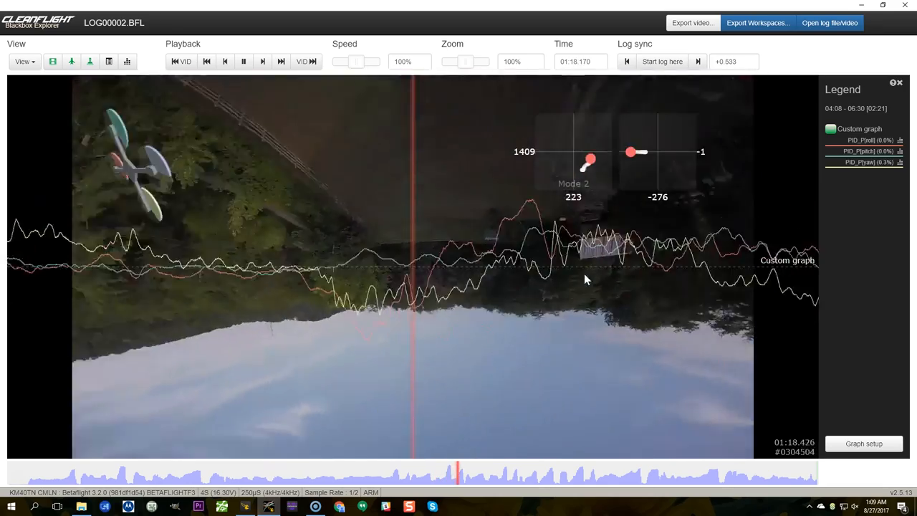
{"action": "key", "text": "space"}
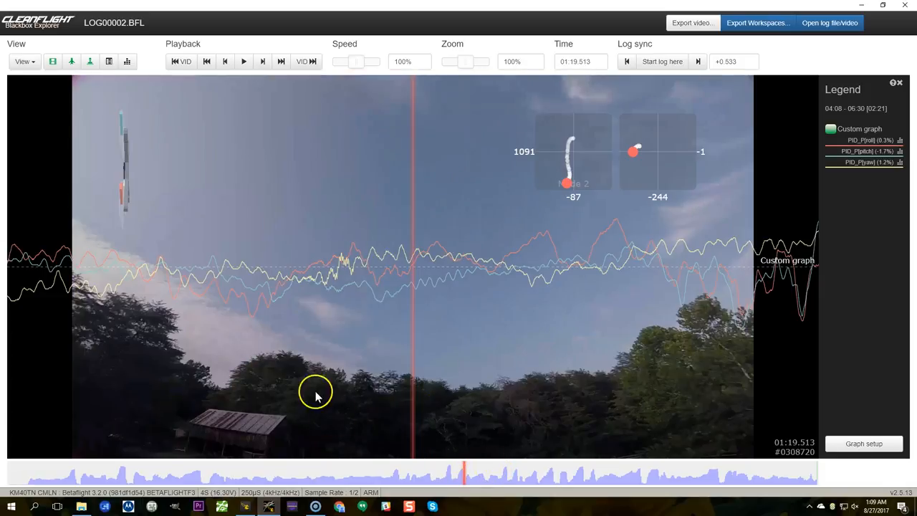
{"action": "left_click", "coordinate": [240, 326]}
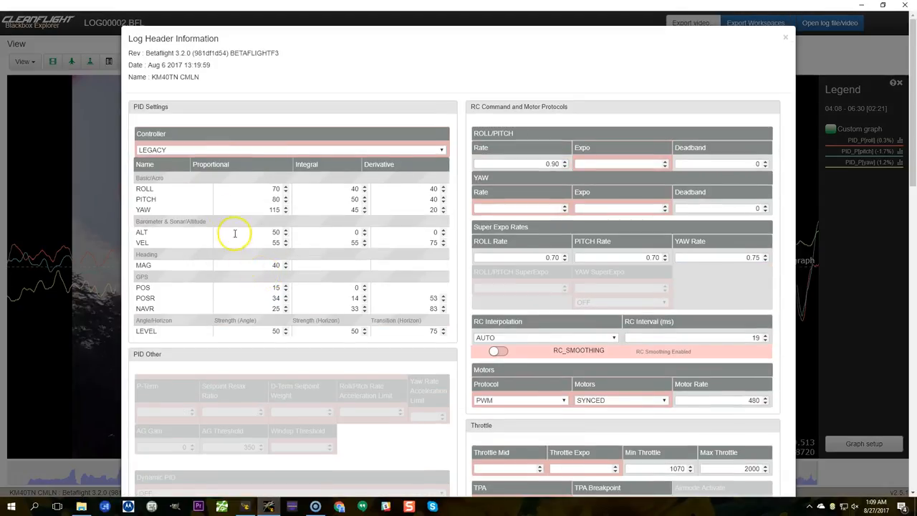
- Inspect the roll proportional and derivative values, then close the log header
{"action": "left_click", "coordinate": [251, 191]}
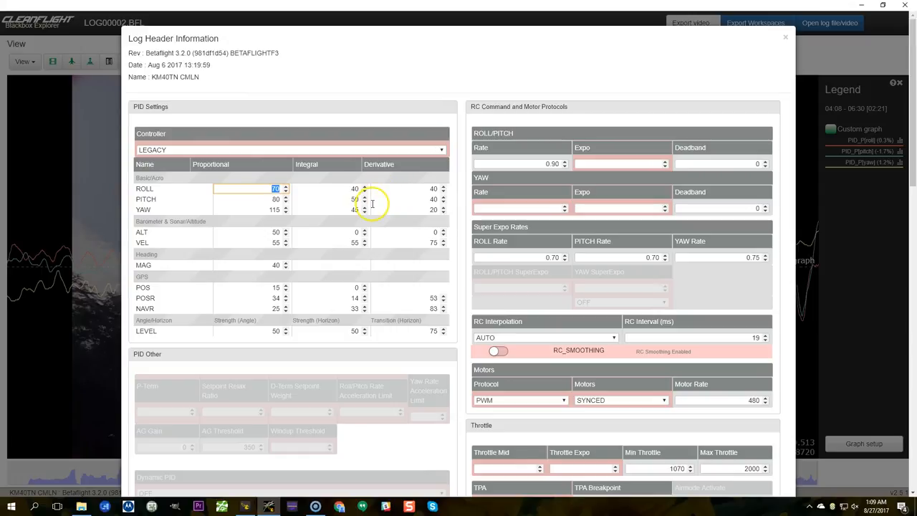
{"action": "left_click", "coordinate": [408, 188]}
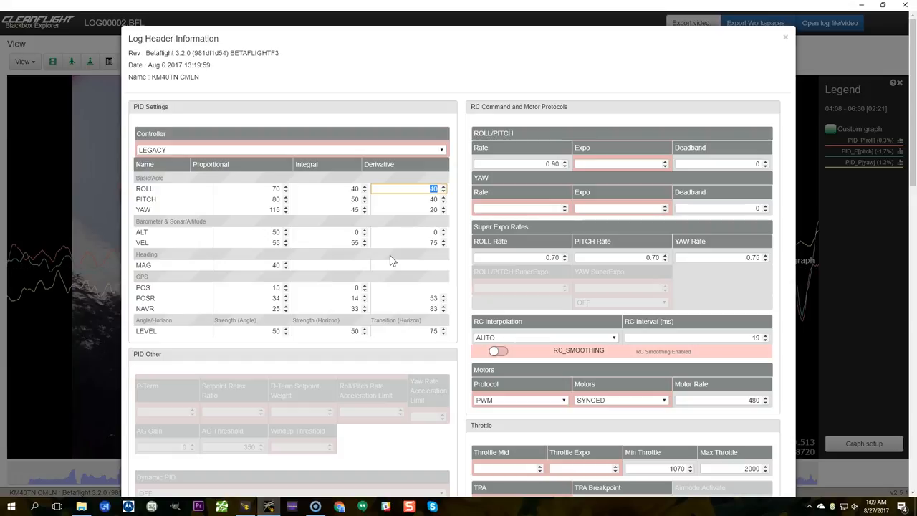
{"action": "left_click", "coordinate": [786, 38]}
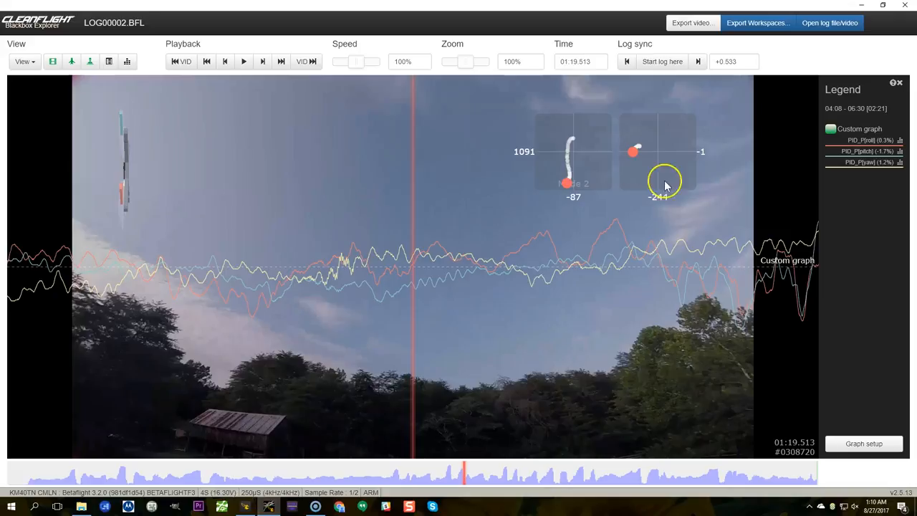
- Switch to the Gyro + PID roll graph and check its fields without changing them
{"action": "key", "text": "1"}
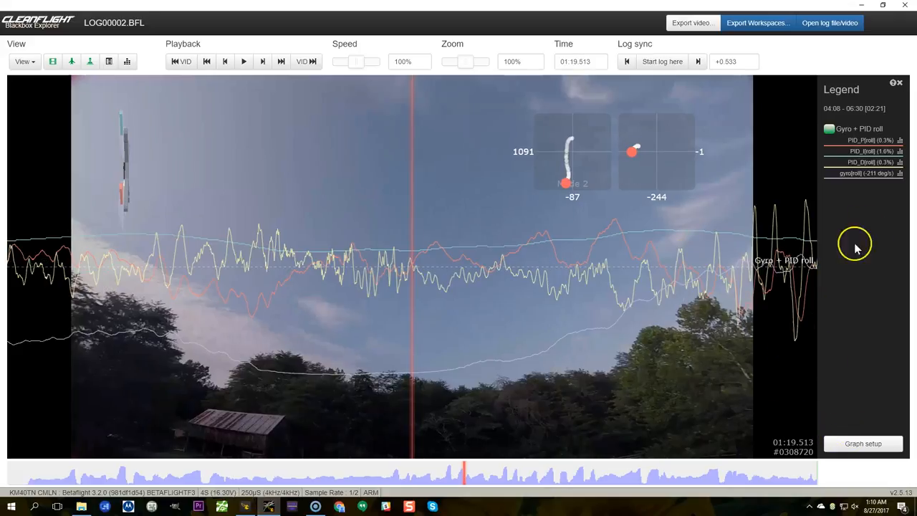
{"action": "left_click", "coordinate": [878, 444]}
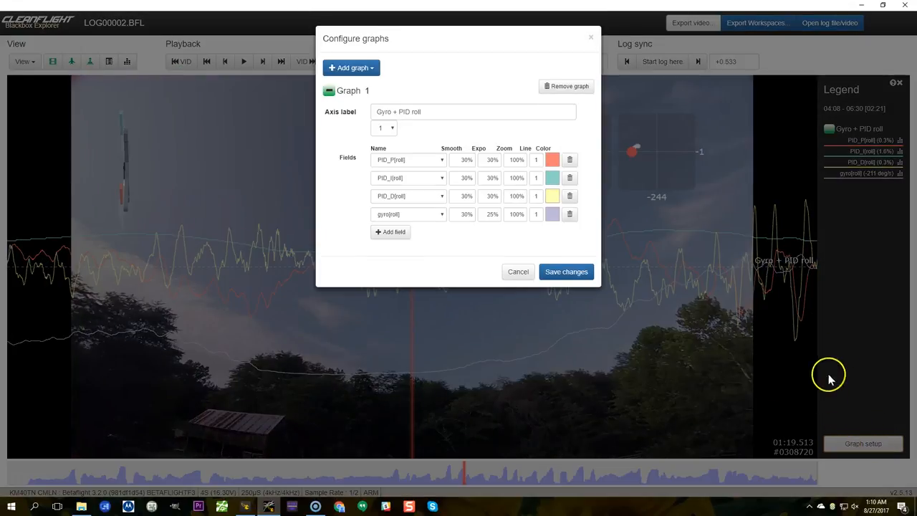
{"action": "left_click", "coordinate": [520, 272]}
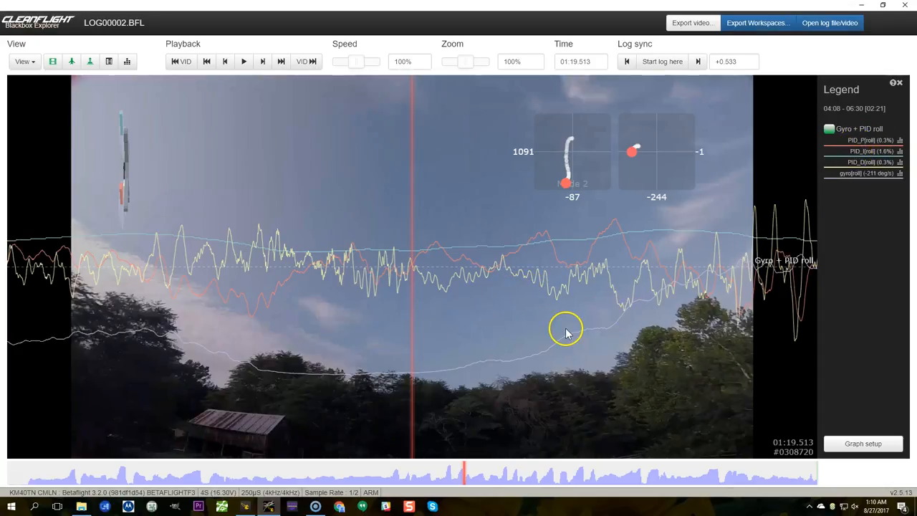
{"action": "scroll", "coordinate": [566, 330], "scroll_direction": "down", "scroll_amount": 5}
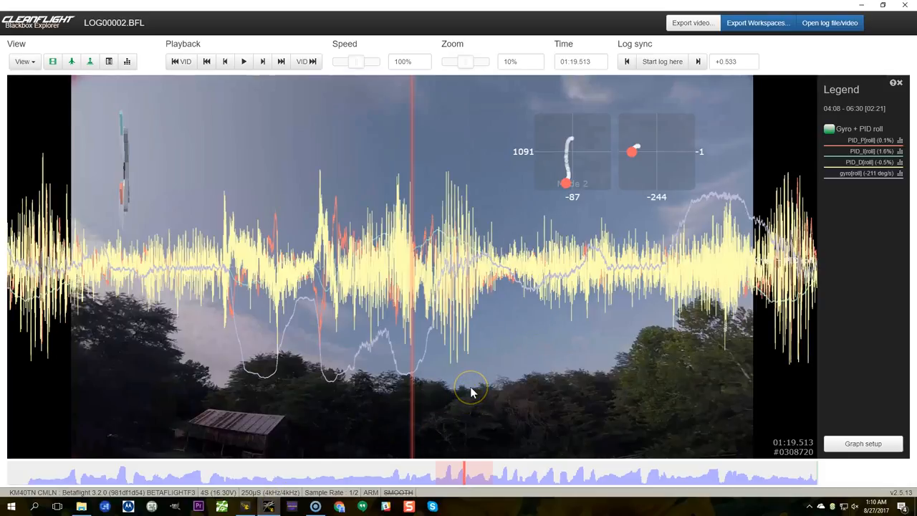
- Pan the roll graph back to about 01:08, then reopen the log header with H
{"action": "left_click_drag", "start_coordinate": [327, 382], "coordinate": [770, 361]}
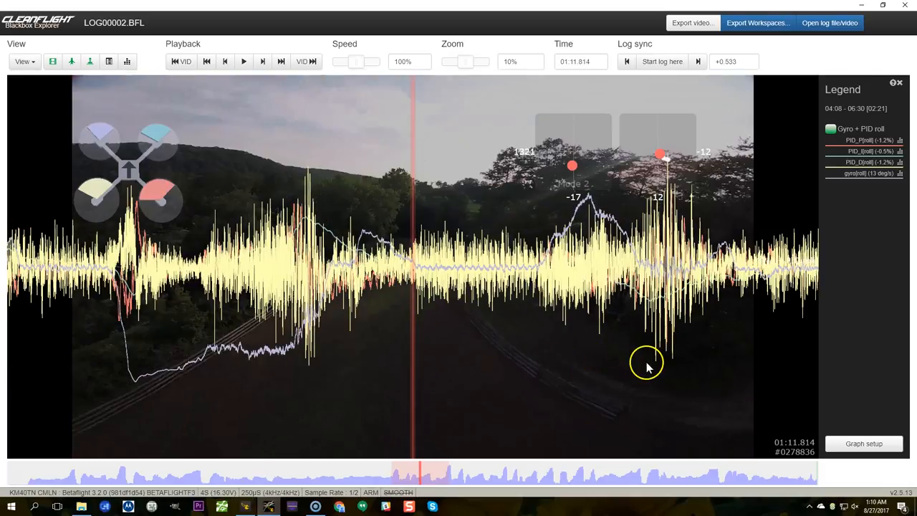
{"action": "left_click_drag", "start_coordinate": [645, 366], "coordinate": [881, 349]}
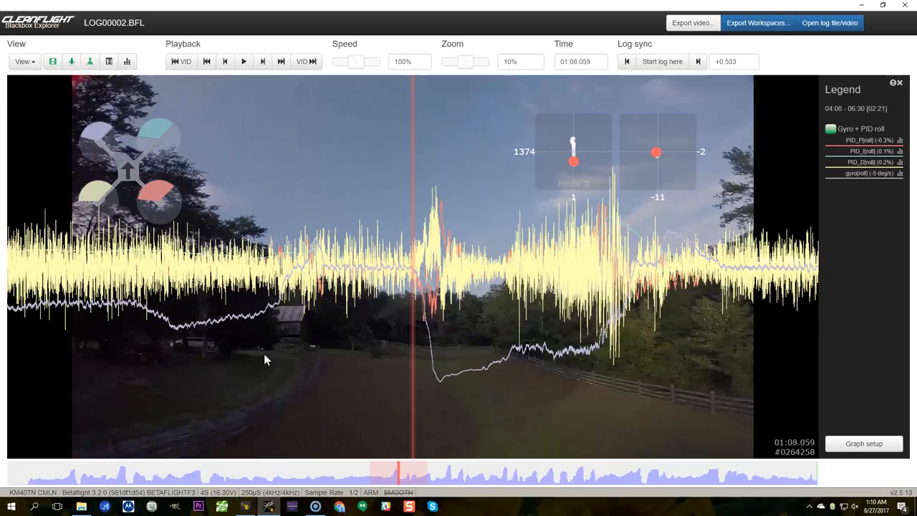
{"action": "left_click", "coordinate": [280, 356]}
{"action": "key", "text": "h"}
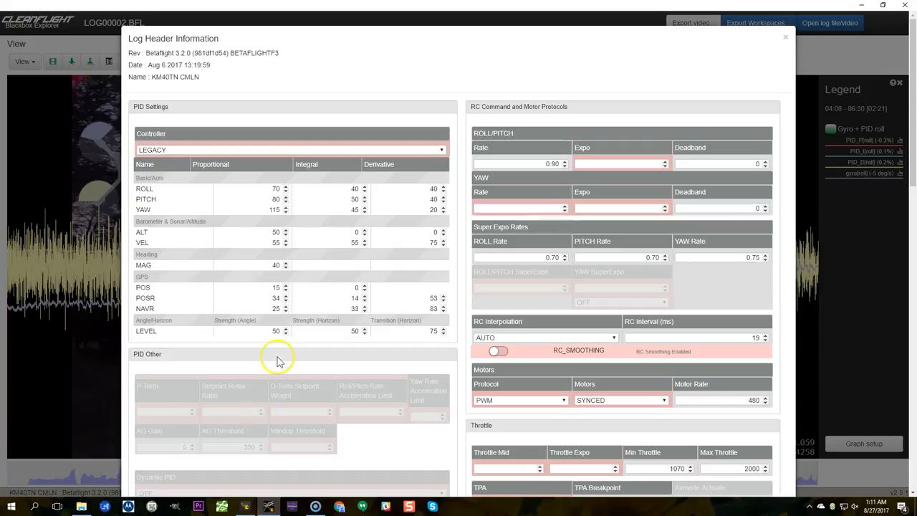
- Set roll D to 45, roll P to 68 and pitch D to 45, leaving pitch P at 80
{"action": "left_click", "coordinate": [444, 186]}
{"action": "left_click", "coordinate": [444, 187]}
{"action": "left_click", "coordinate": [443, 186]}
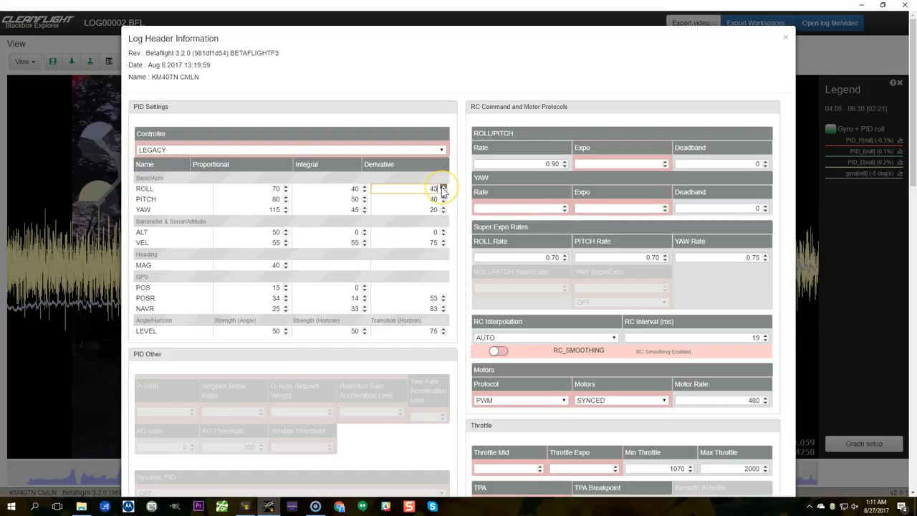
{"action": "left_click", "coordinate": [443, 187]}
{"action": "left_click", "coordinate": [444, 186]}
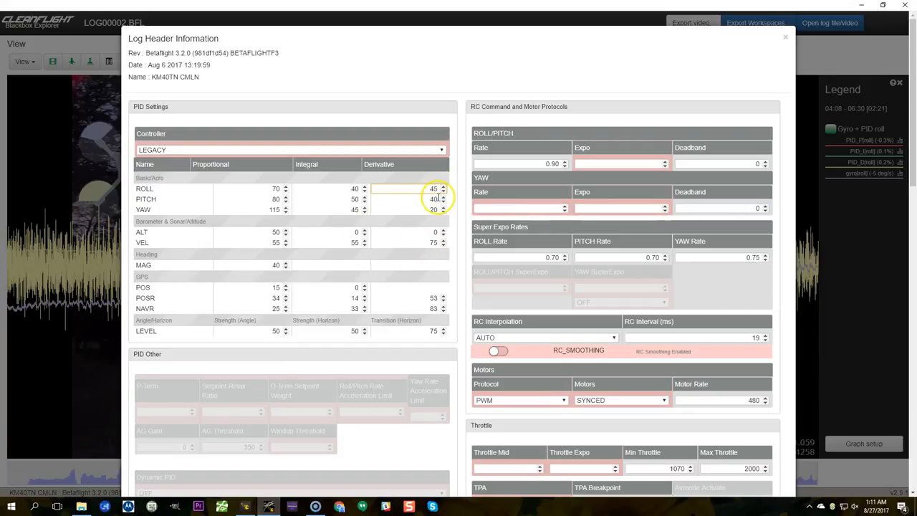
{"action": "left_click", "coordinate": [286, 191]}
{"action": "left_click", "coordinate": [286, 191]}
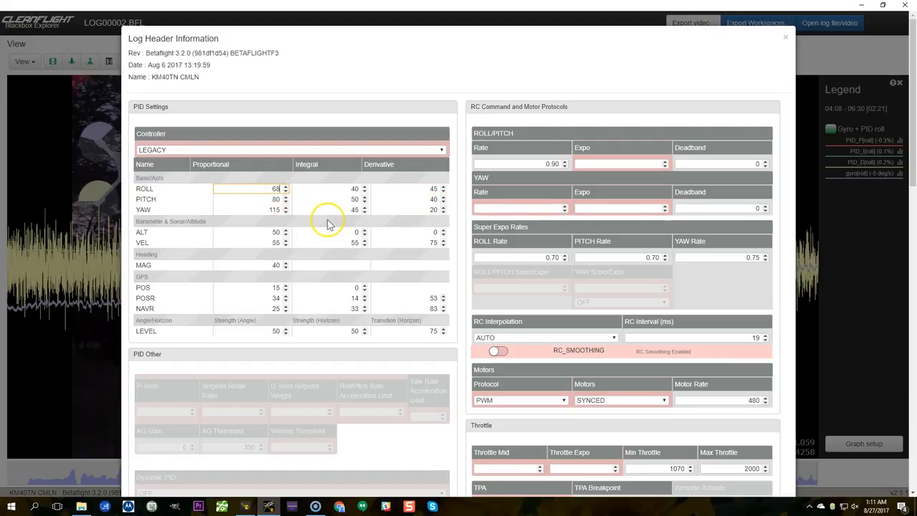
{"action": "left_click", "coordinate": [286, 201]}
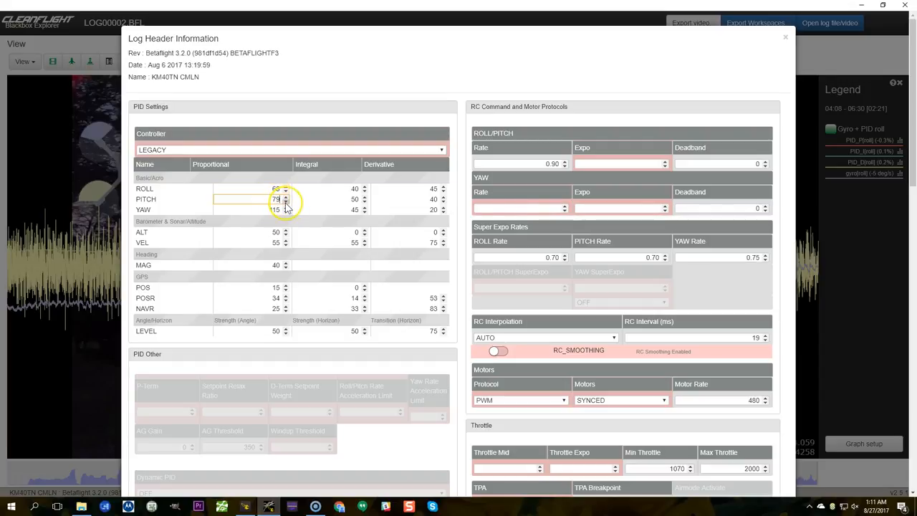
{"action": "left_click", "coordinate": [286, 197]}
{"action": "left_click", "coordinate": [443, 197]}
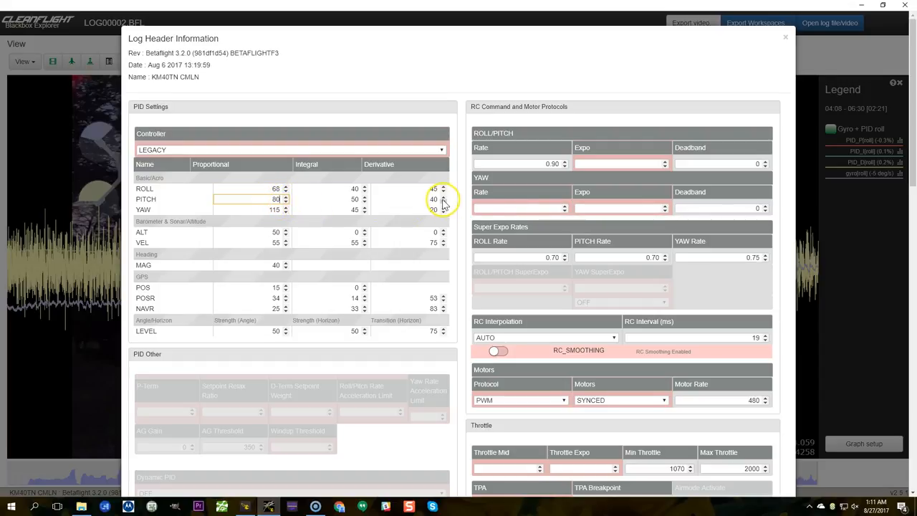
{"action": "left_click", "coordinate": [444, 196]}
{"action": "left_click", "coordinate": [444, 196]}
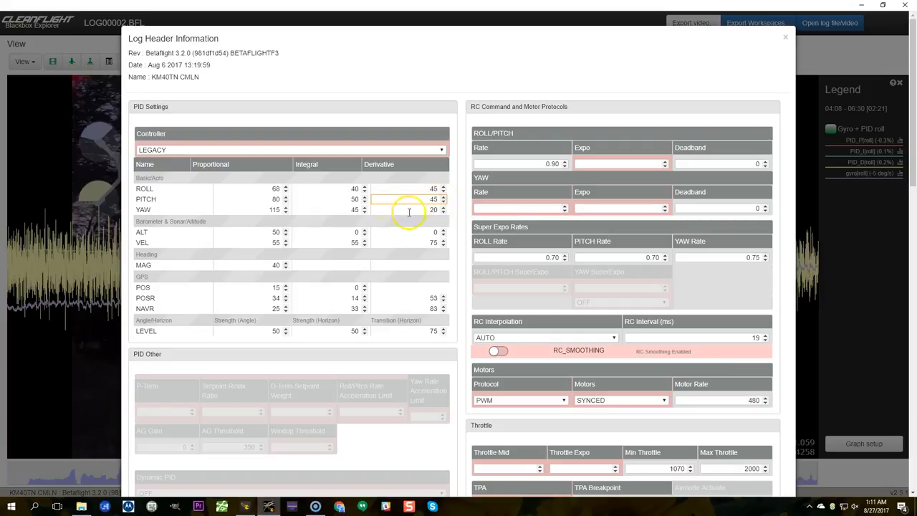